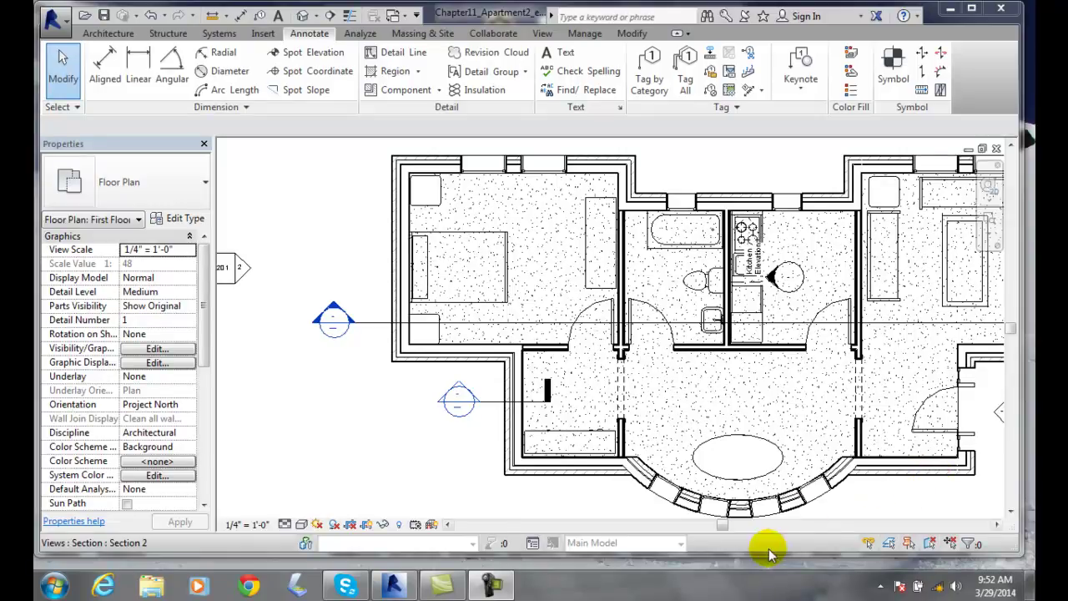
# Step: Look over the Tag All Not Tagged options and loaded tag families without tagging anything
pyautogui.moveTo(723, 528); pyautogui.dragTo(754, 526)
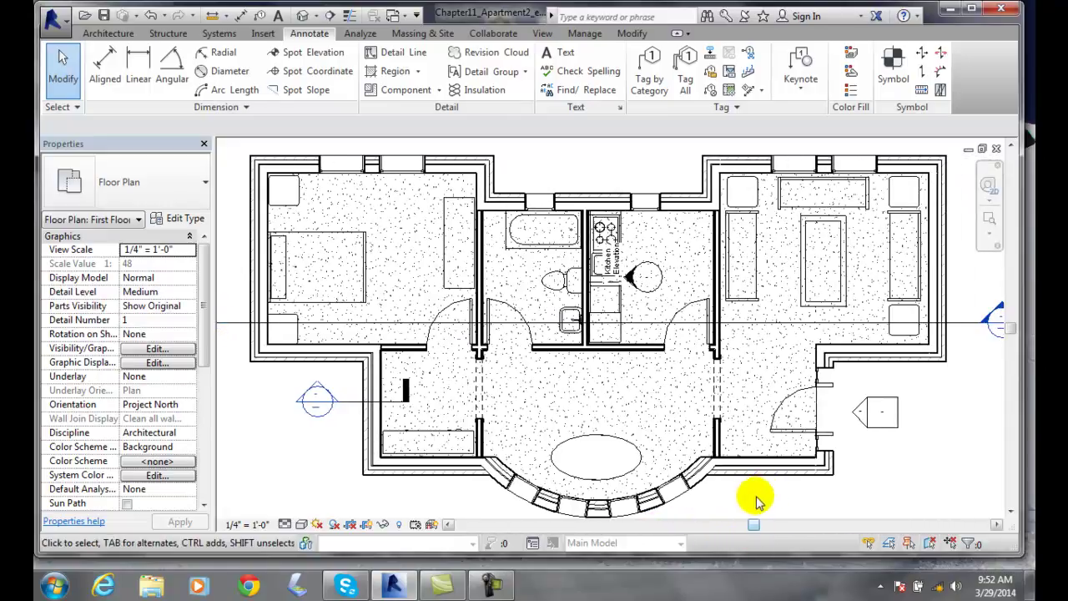
pyautogui.click(689, 79)
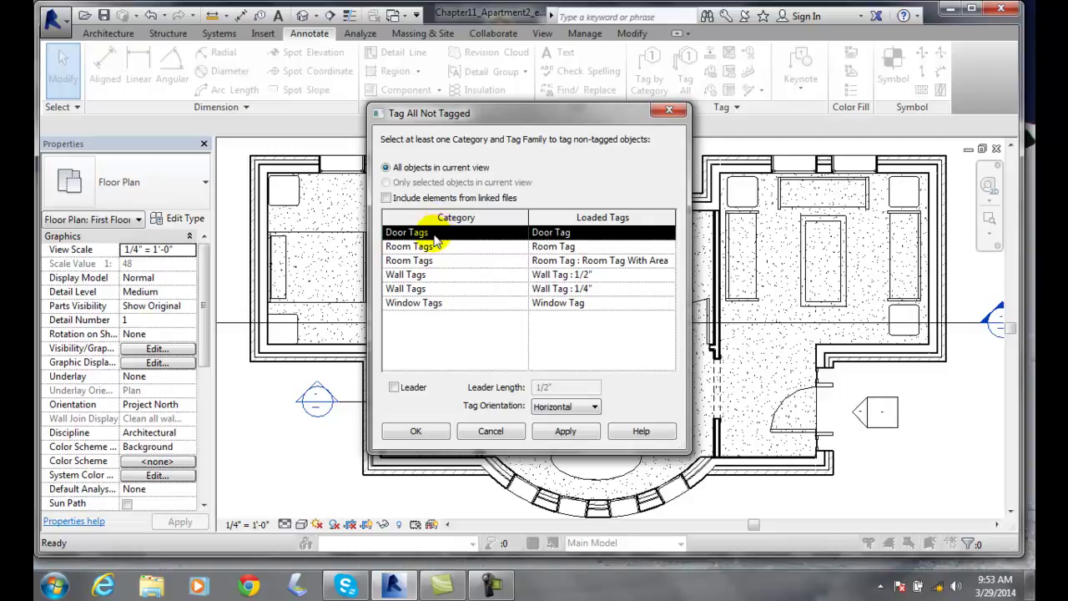
pyautogui.click(499, 430)
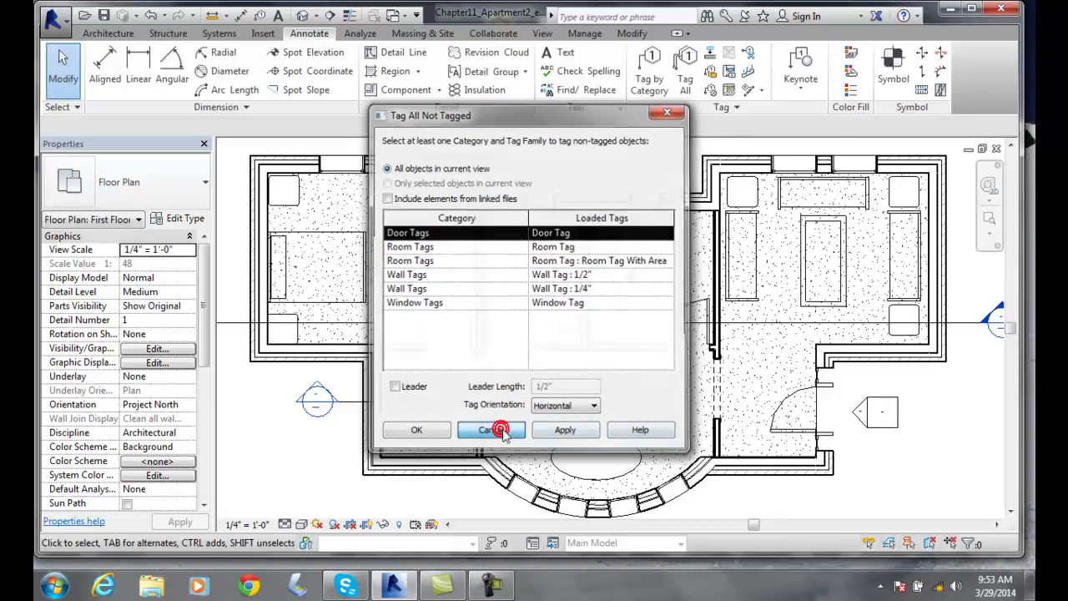
pyautogui.click(734, 108)
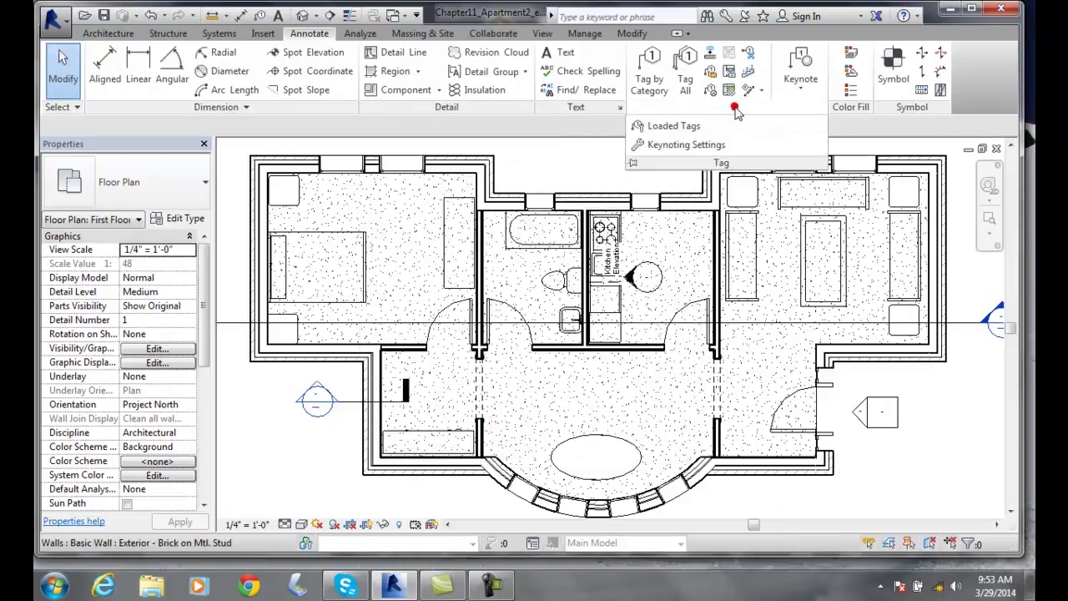
pyautogui.click(674, 127)
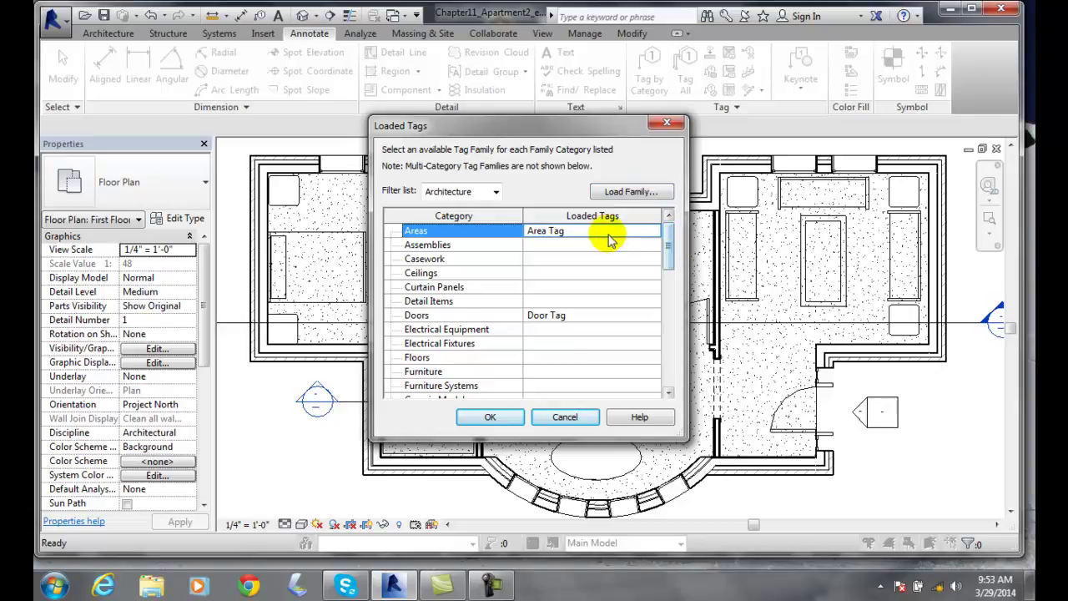
pyautogui.click(565, 415)
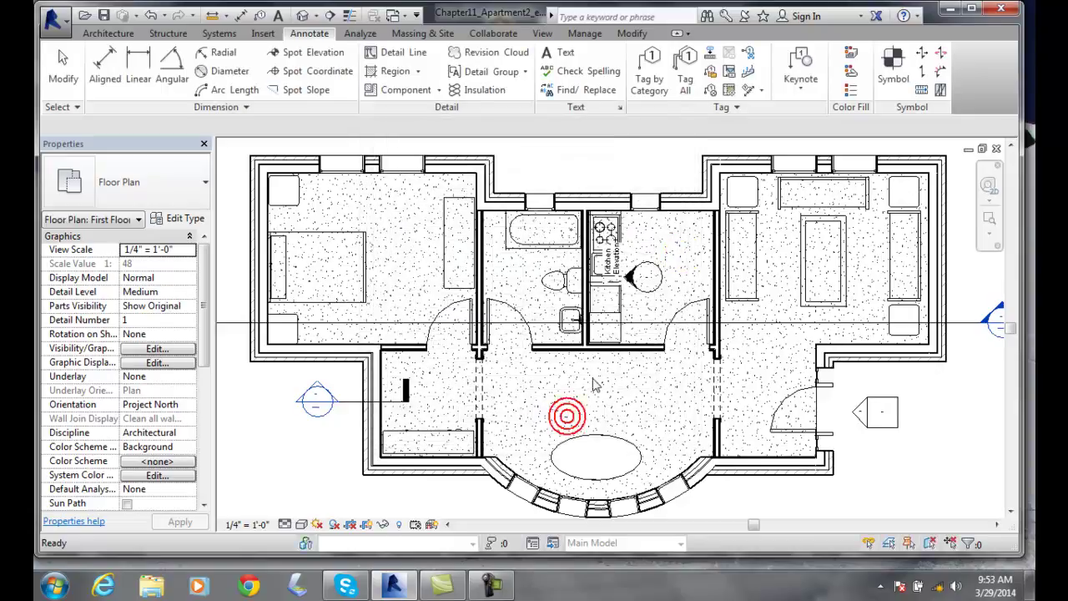
# Step: Tag all untagged doors with horizontal door tags with leaders, and allow Door Tag visibility
pyautogui.click(685, 84)
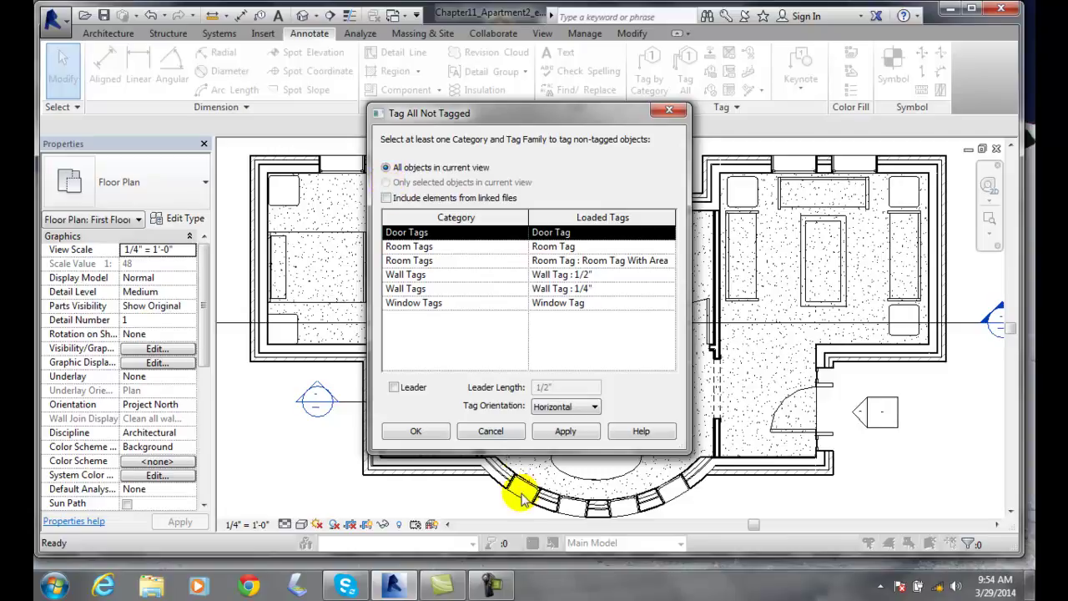
pyautogui.click(559, 407)
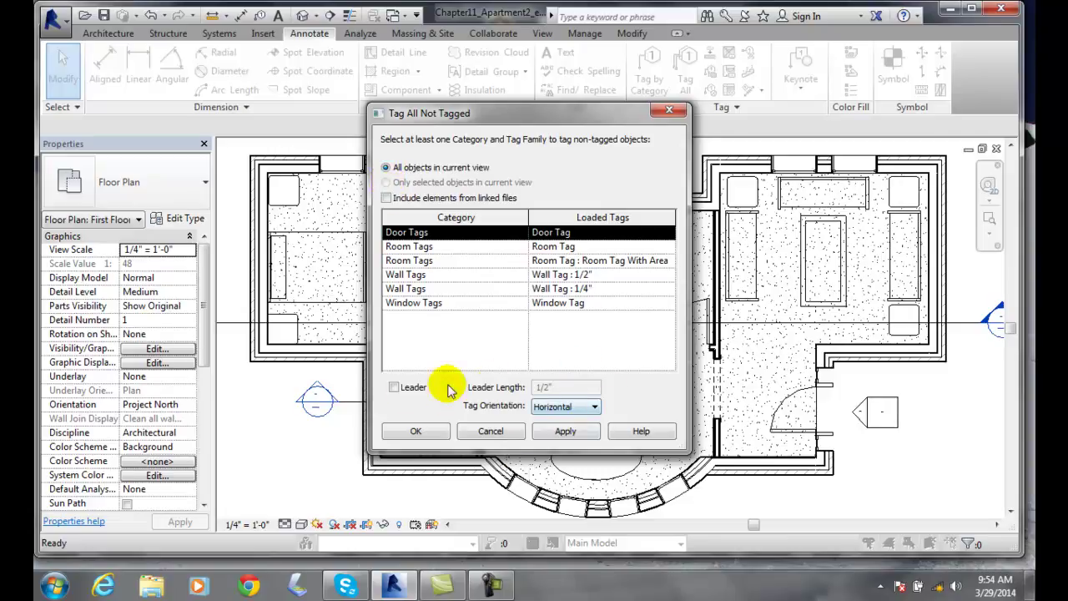
pyautogui.click(395, 388)
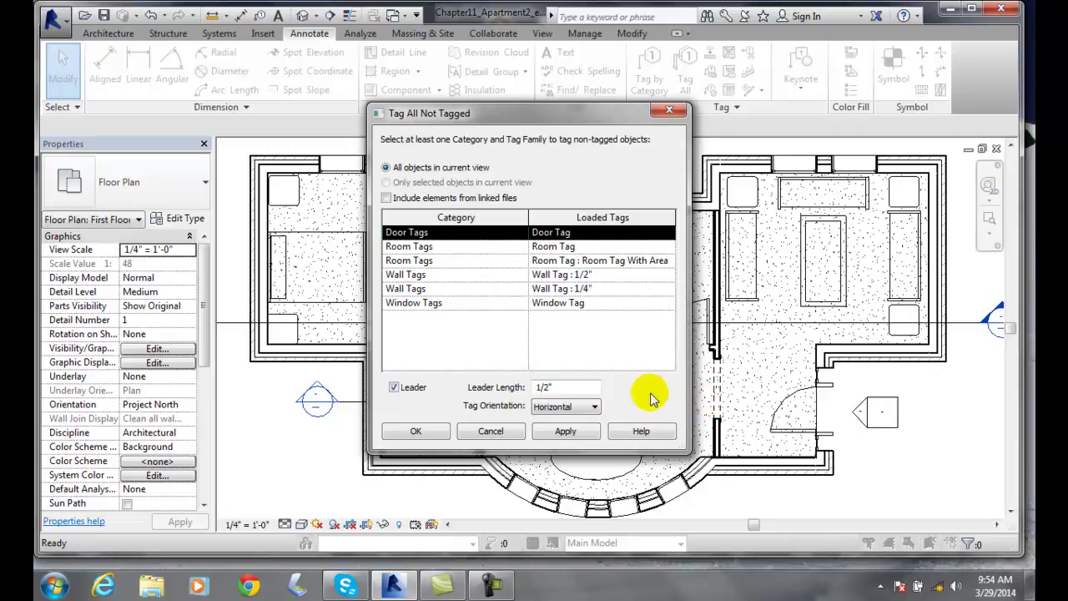
pyautogui.click(596, 408)
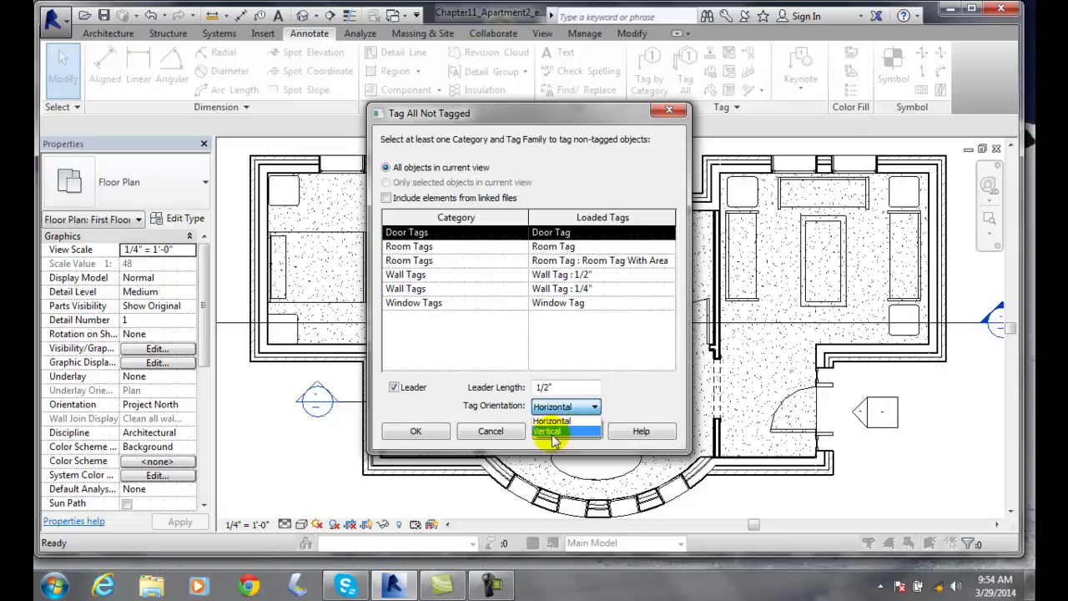
pyautogui.click(630, 402)
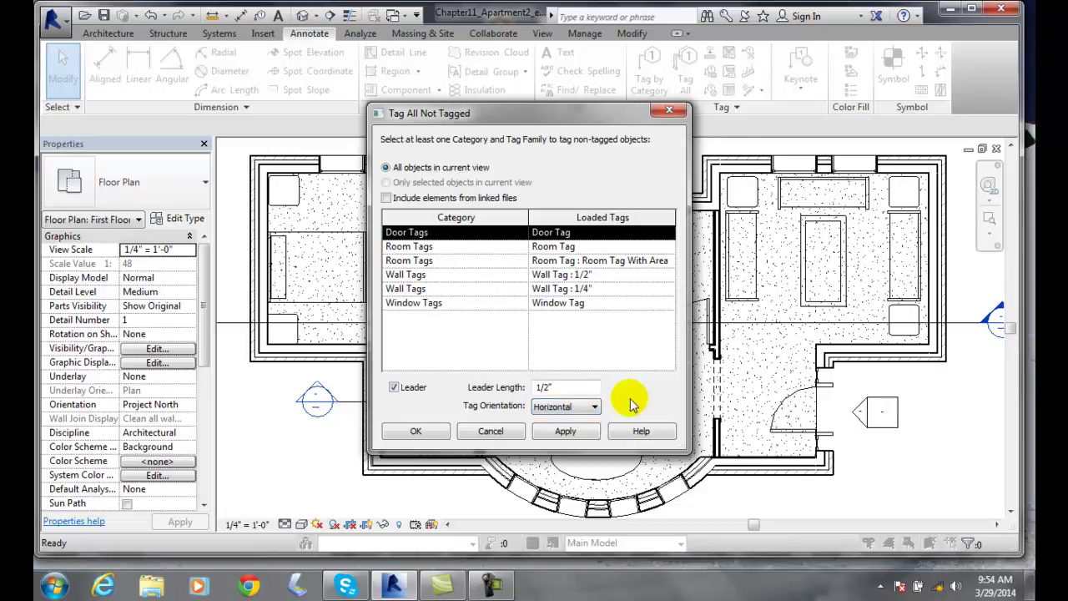
pyautogui.click(567, 432)
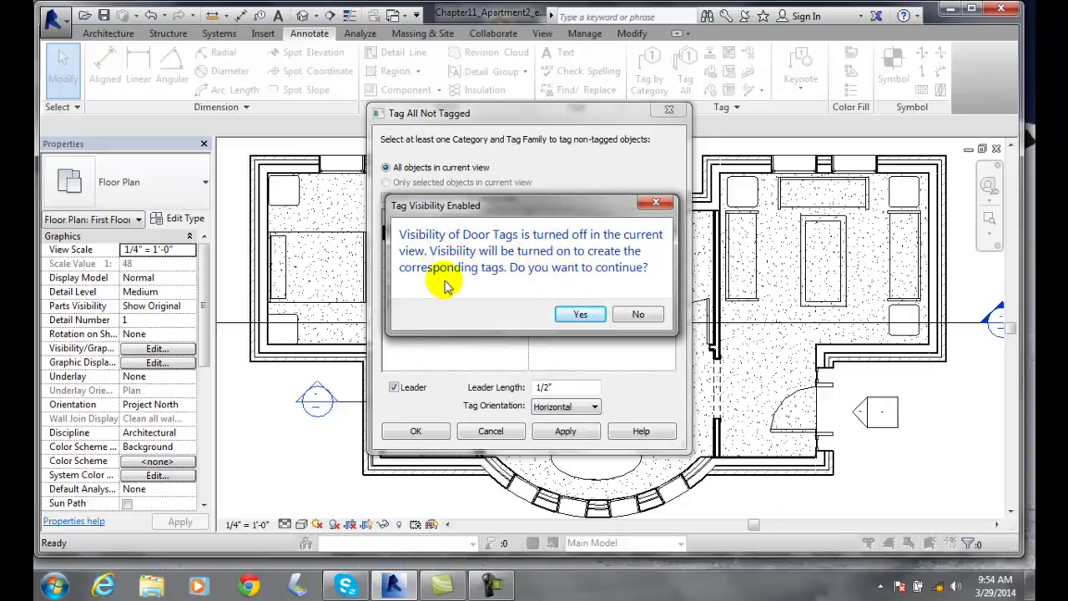
pyautogui.click(581, 316)
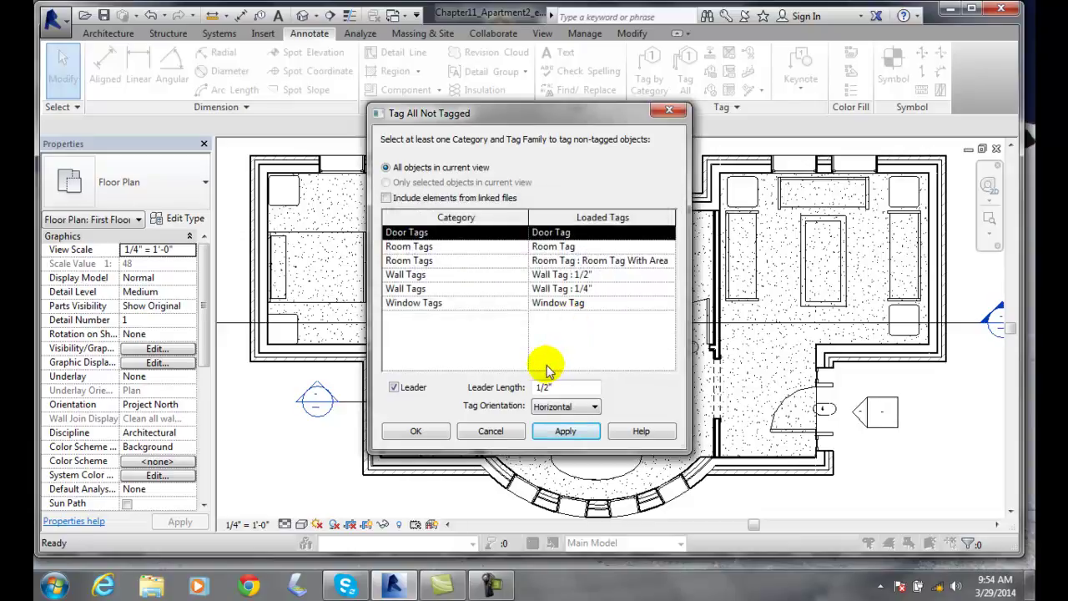
# Step: Finish door tagging, zoom out to see tags 1, 2 and 3, then cancel Tag All
pyautogui.click(417, 431)
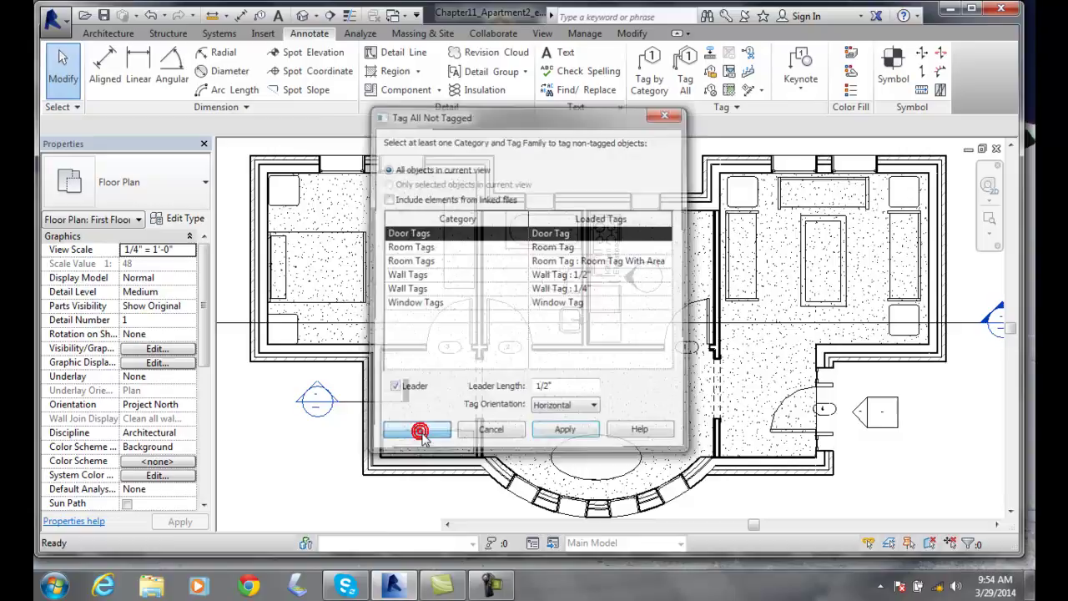
pyautogui.scroll(-3, 582, 371)
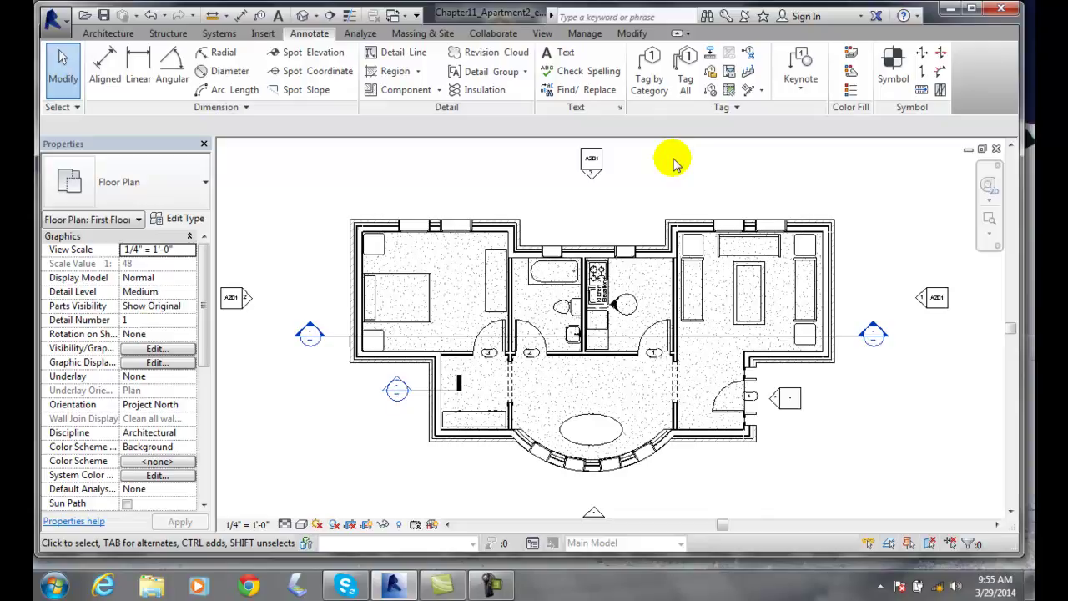
pyautogui.click(685, 74)
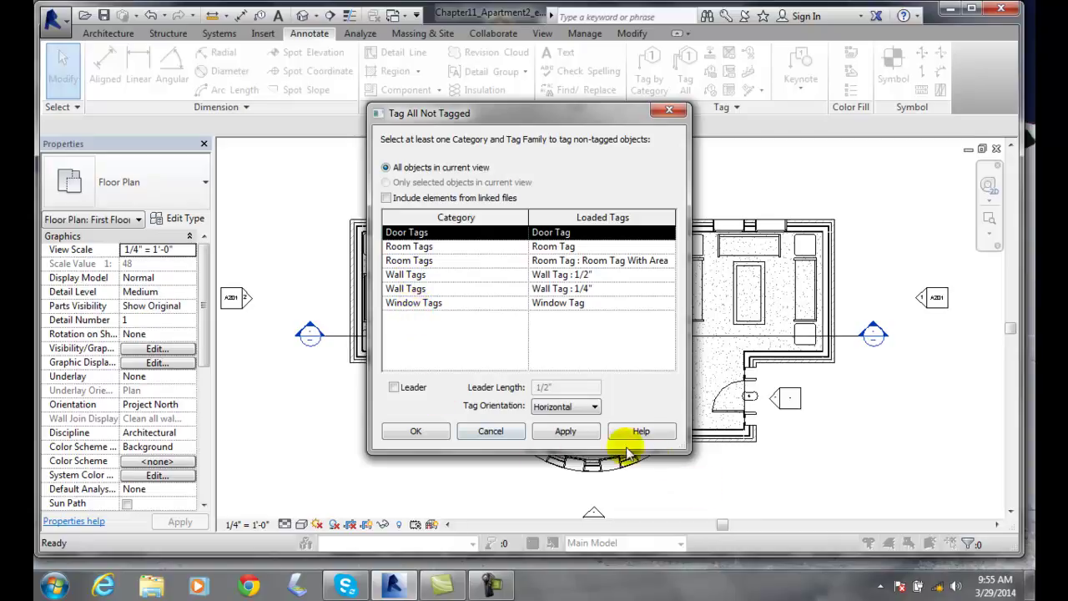
pyautogui.click(493, 430)
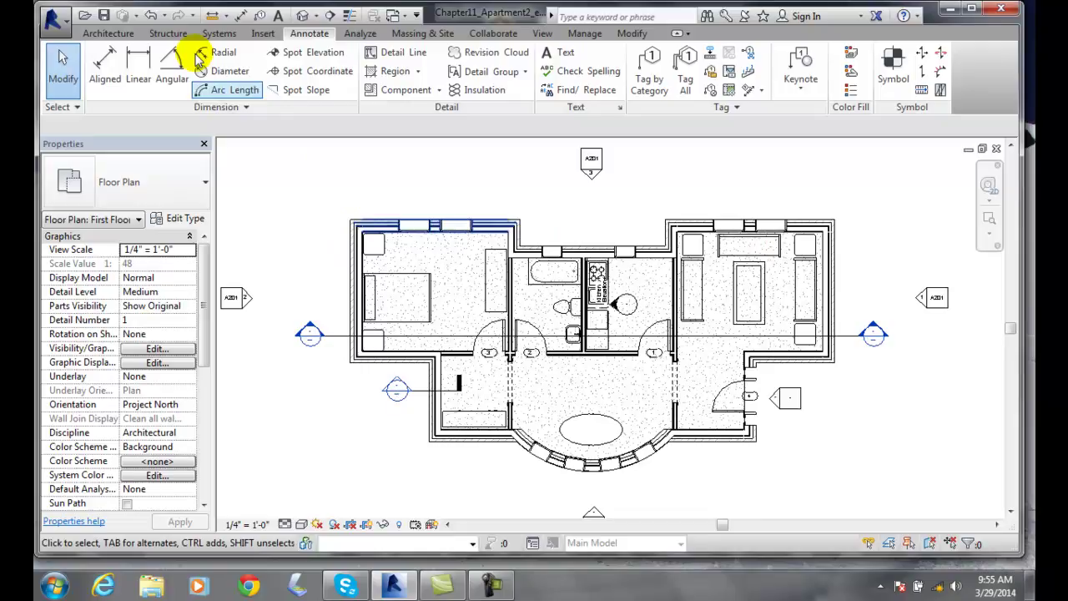
# Step: Turn on Window Tags in the First Floor Visibility/Graphics Annotation Categories and apply
pyautogui.click(541, 34)
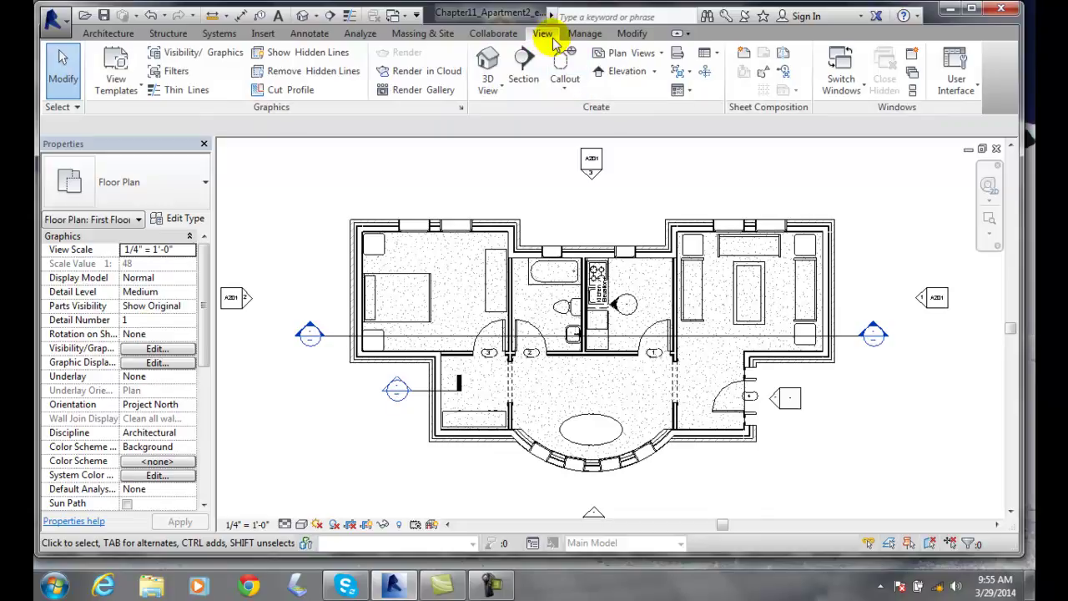
pyautogui.click(187, 54)
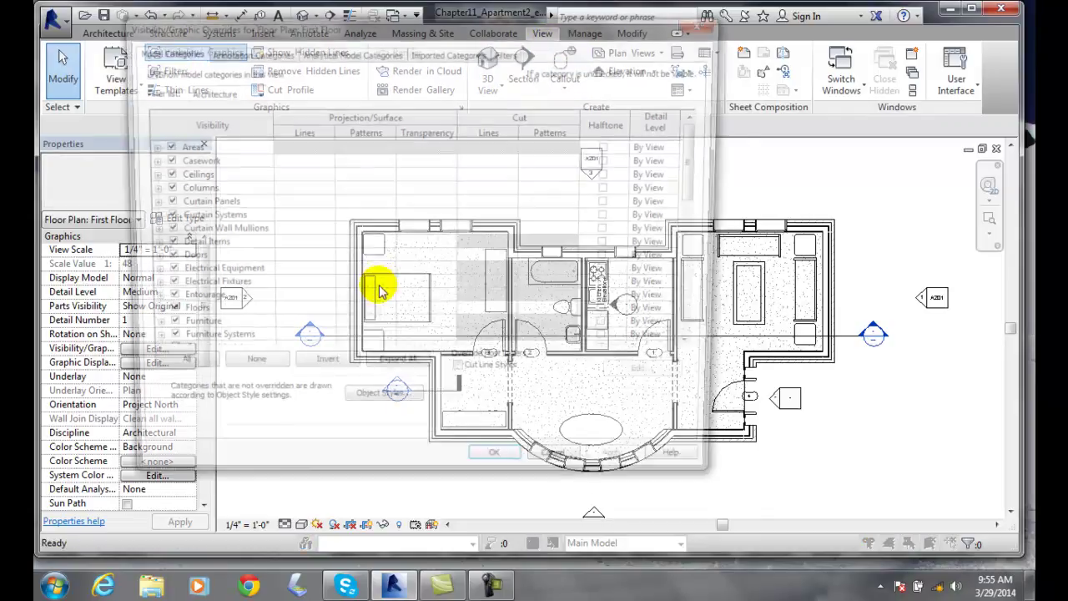
pyautogui.click(247, 55)
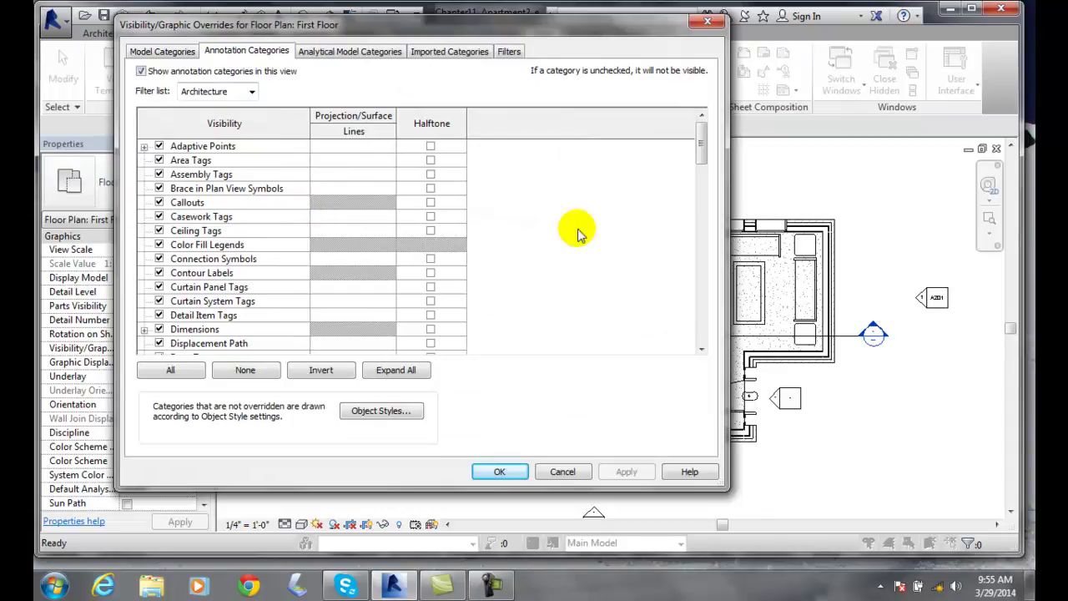
pyautogui.moveTo(704, 136); pyautogui.dragTo(701, 173)
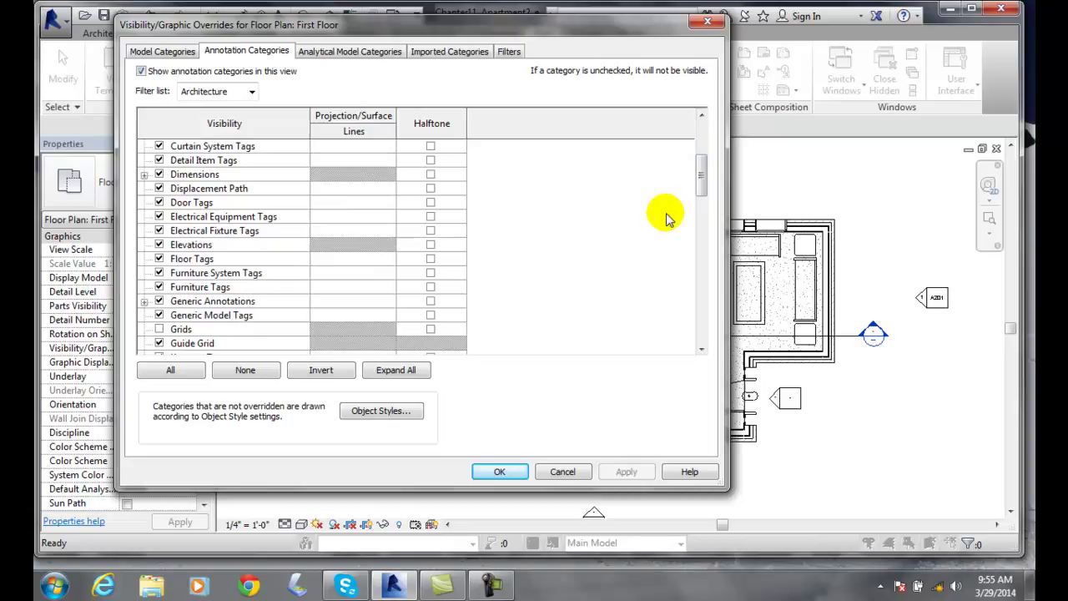
pyautogui.moveTo(700, 170); pyautogui.dragTo(682, 322)
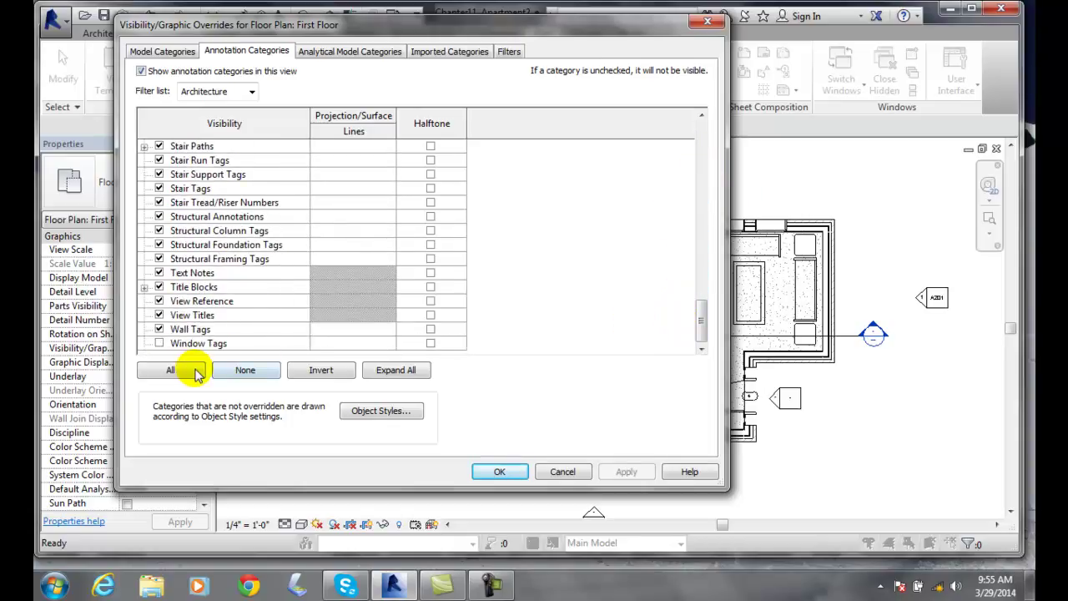
pyautogui.click(160, 343)
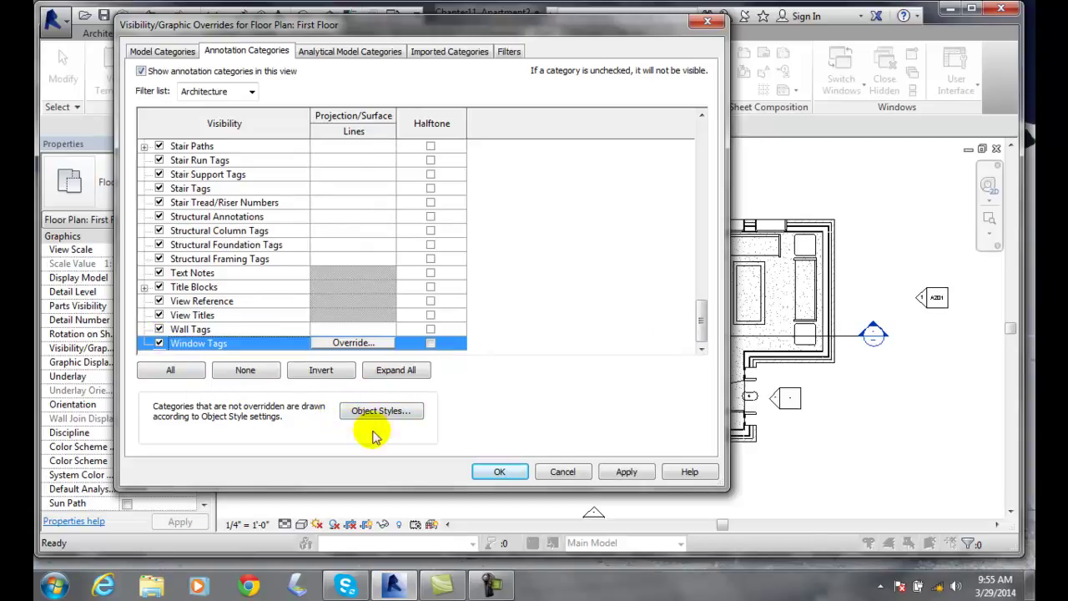
pyautogui.click(625, 473)
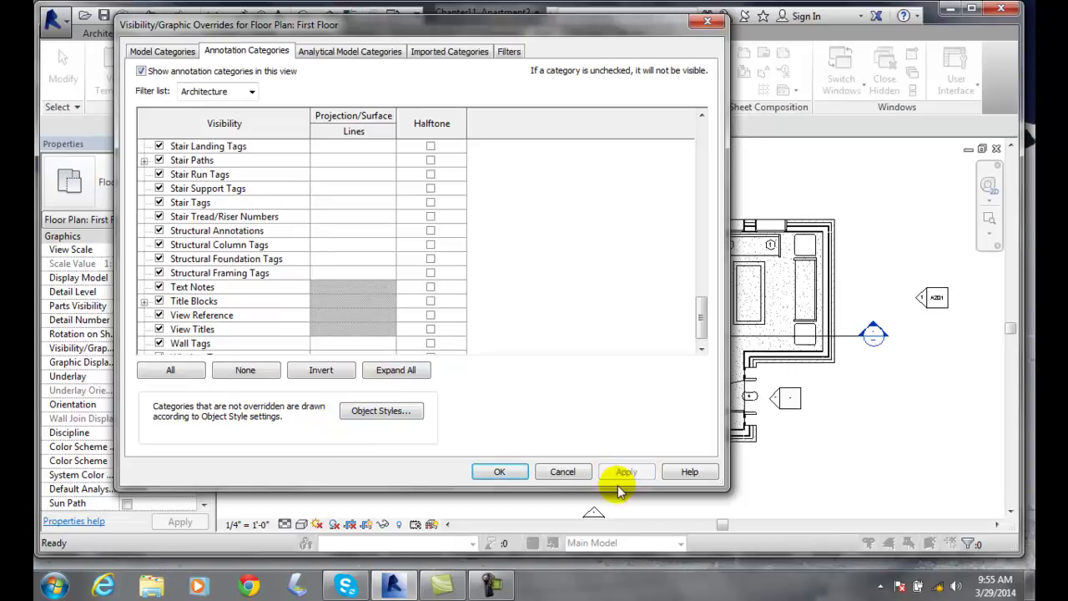
# Step: Shift the Visibility/Graphic Overrides dialog to inspect the plan's window tags, then confirm it
pyautogui.moveTo(548, 30); pyautogui.dragTo(429, 44)
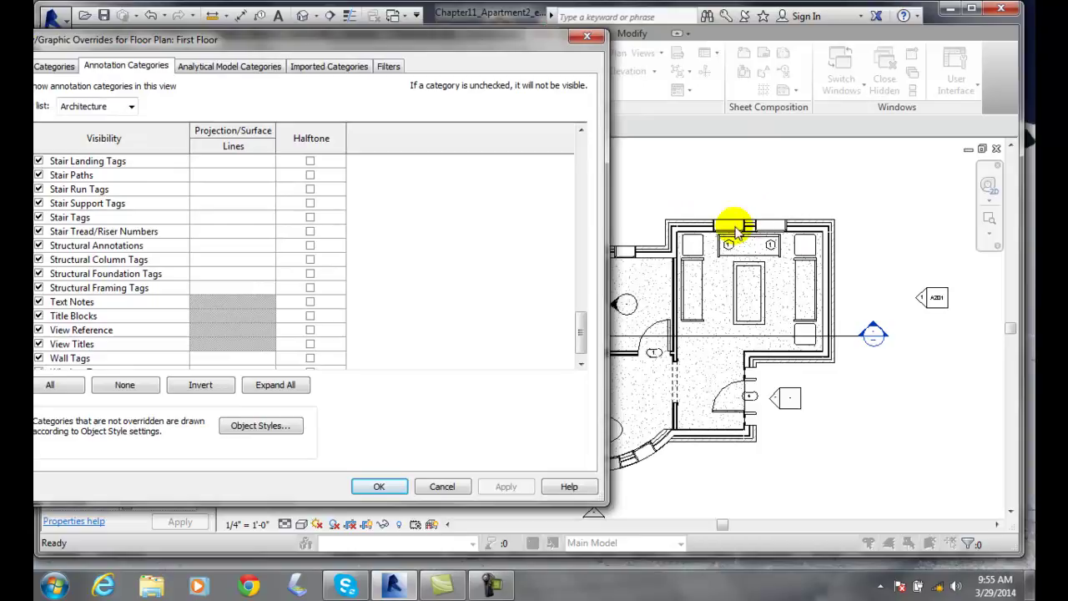
pyautogui.scroll(1, 772, 227)
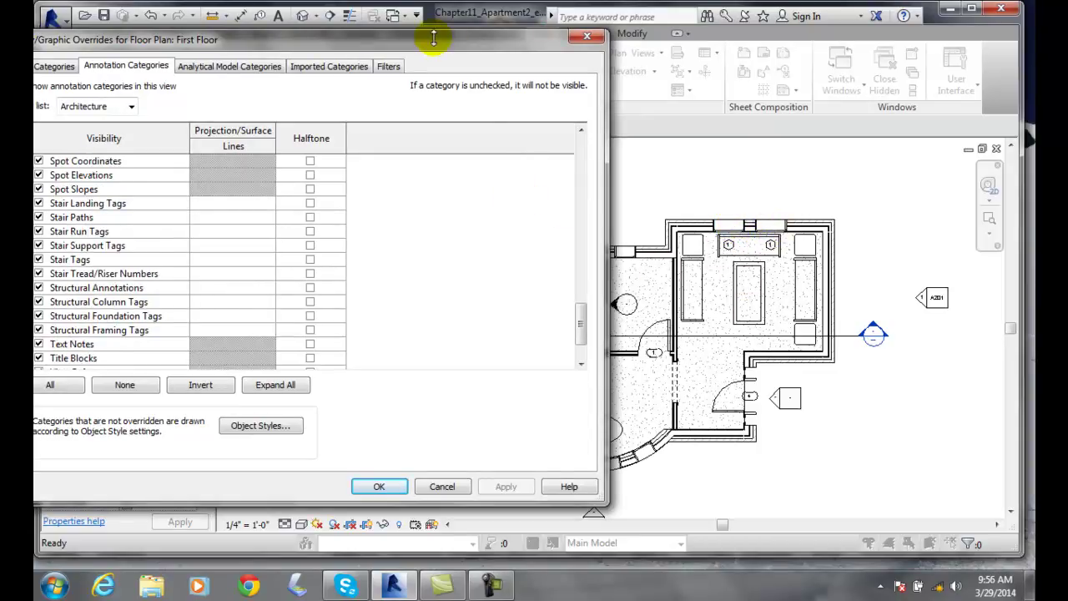
pyautogui.moveTo(433, 37); pyautogui.dragTo(1023, 36)
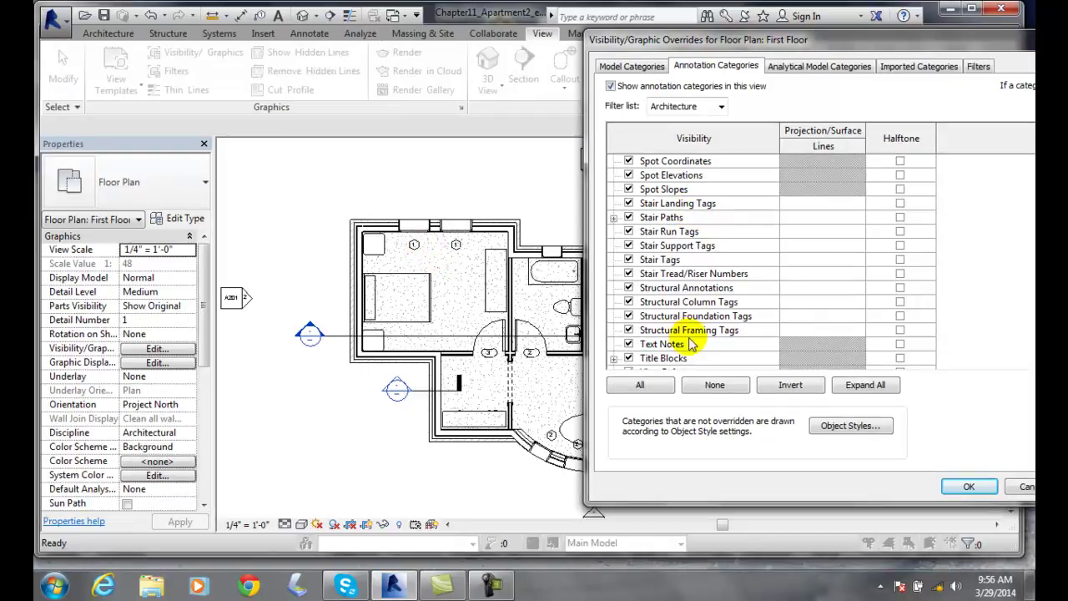
pyautogui.moveTo(859, 43); pyautogui.dragTo(524, 37)
pyautogui.moveTo(839, 299); pyautogui.dragTo(840, 319)
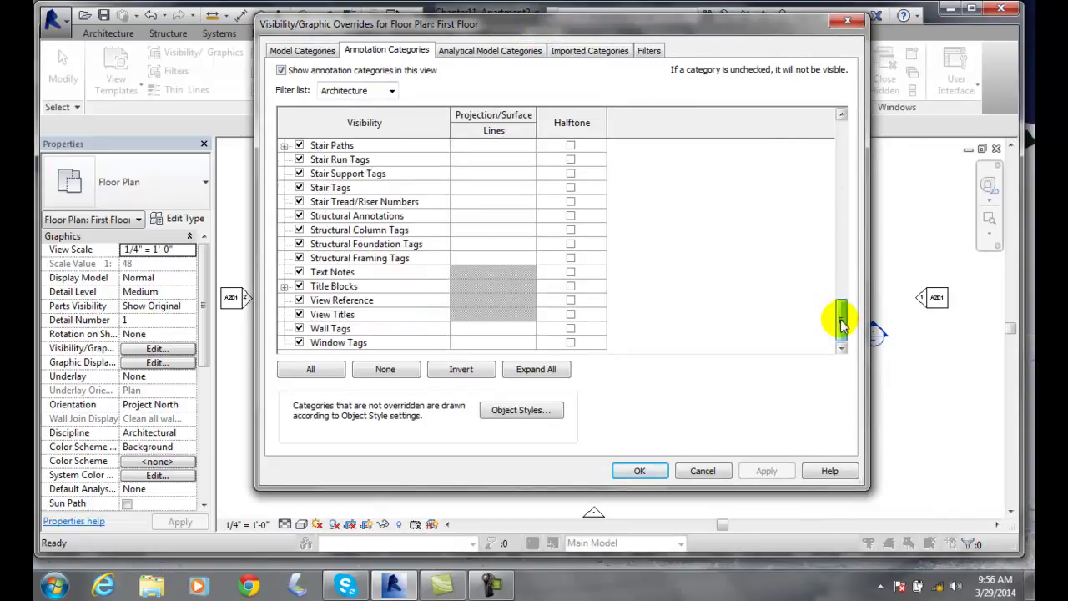
pyautogui.click(640, 470)
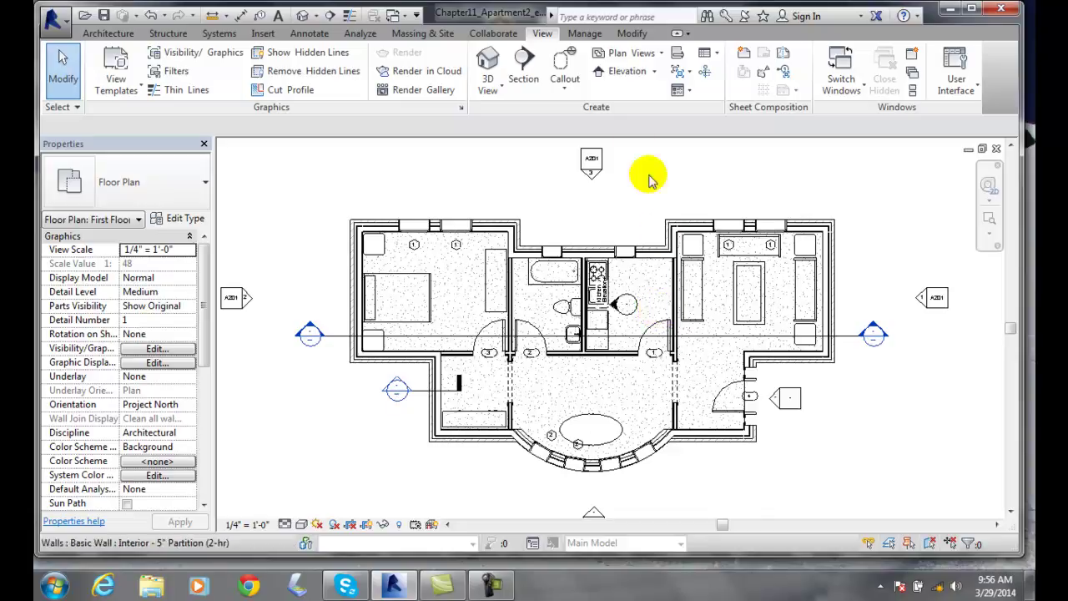
# Step: Return to the Annotate tab's tagging tools
pyautogui.click(309, 34)
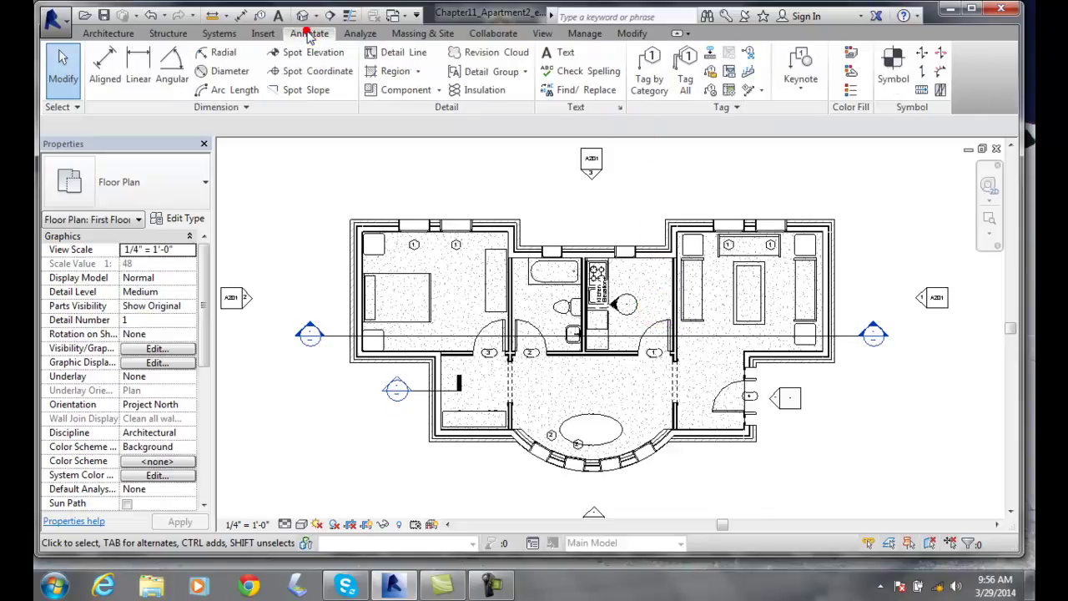